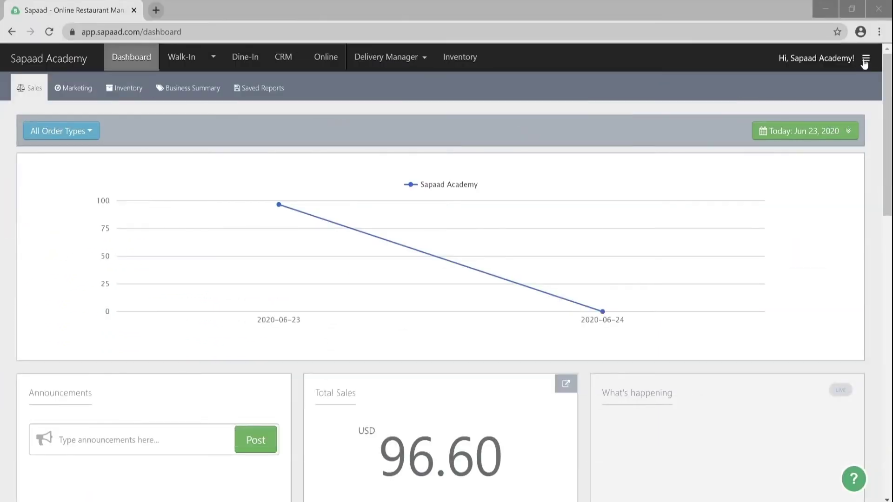
# Go through Setup and Inventory Setup to the Recipes list
pyautogui.click(865, 59)
pyautogui.click(746, 105)
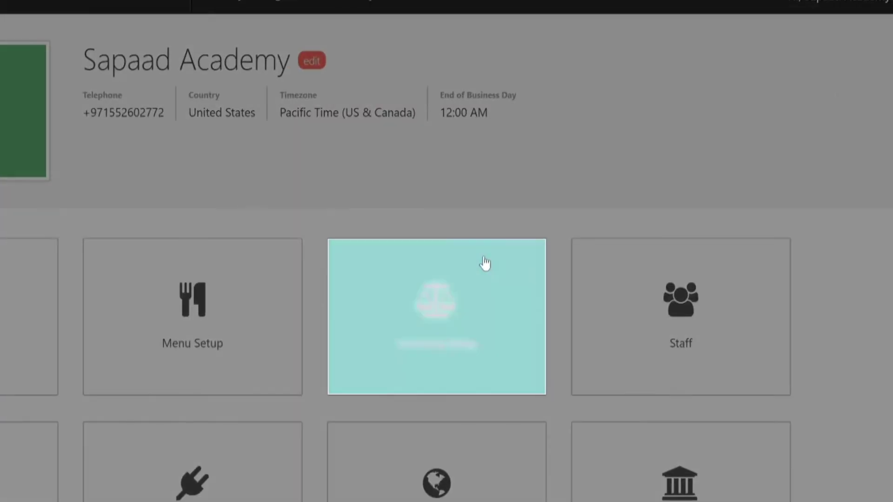
pyautogui.click(562, 246)
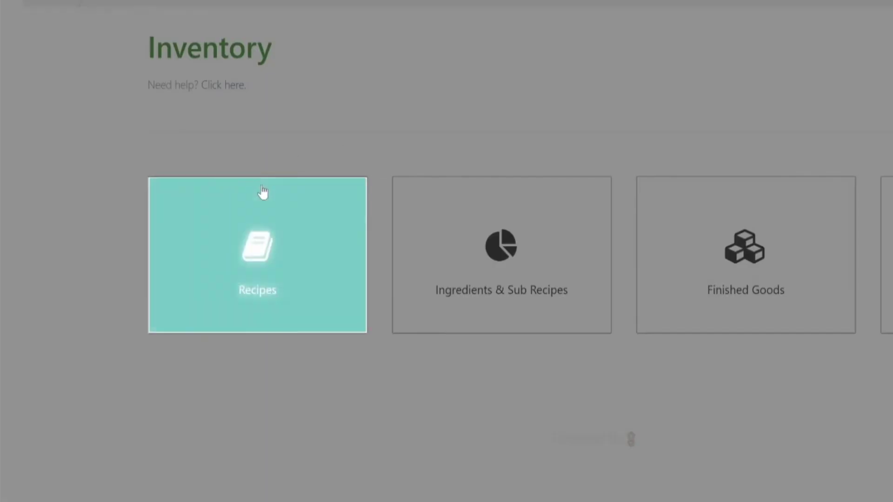
pyautogui.click(183, 297)
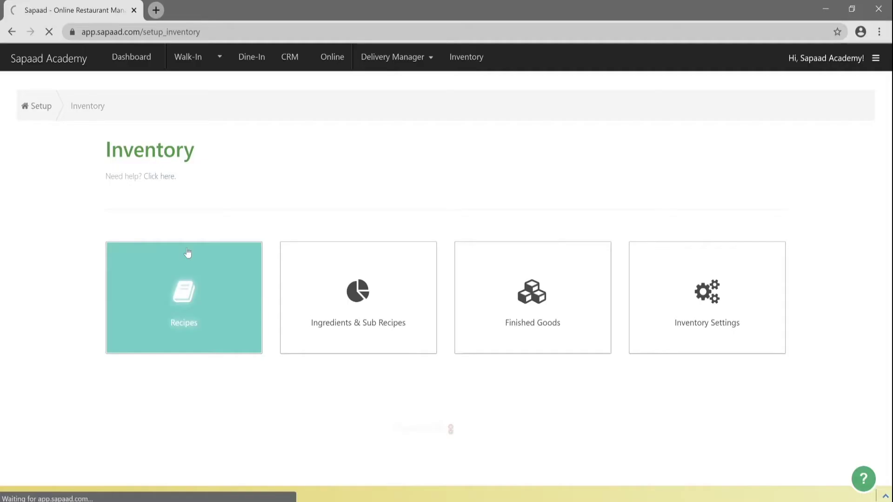
pyautogui.write('fried chicken')
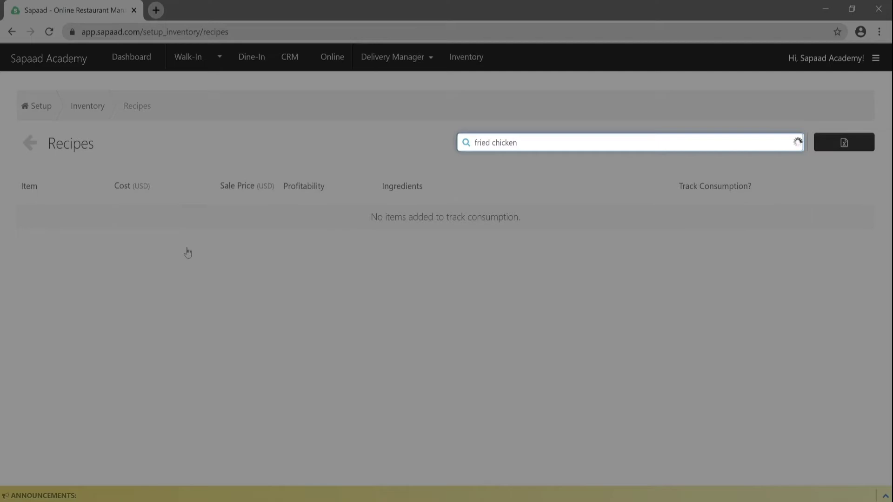
# Open the Fried Chicken recipe and add Chicken 500g and Buttermilk 50g
pyautogui.press('Down')
pyautogui.press('Return')
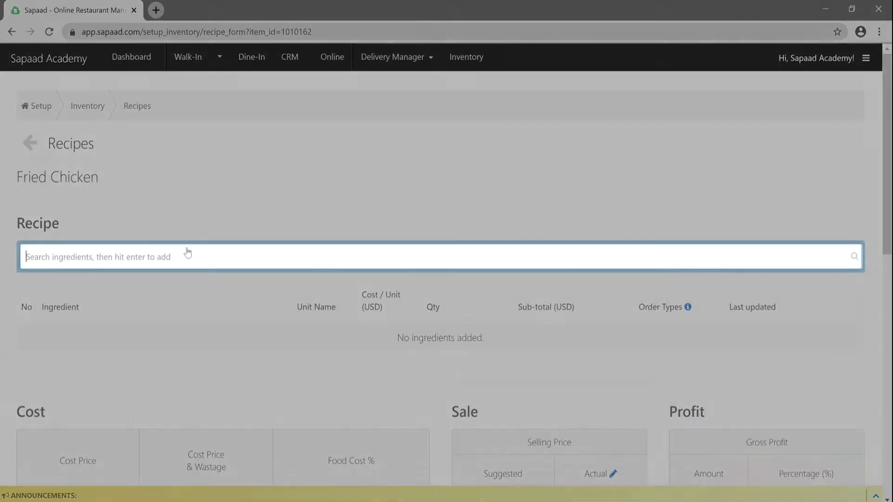
pyautogui.write('chicken')
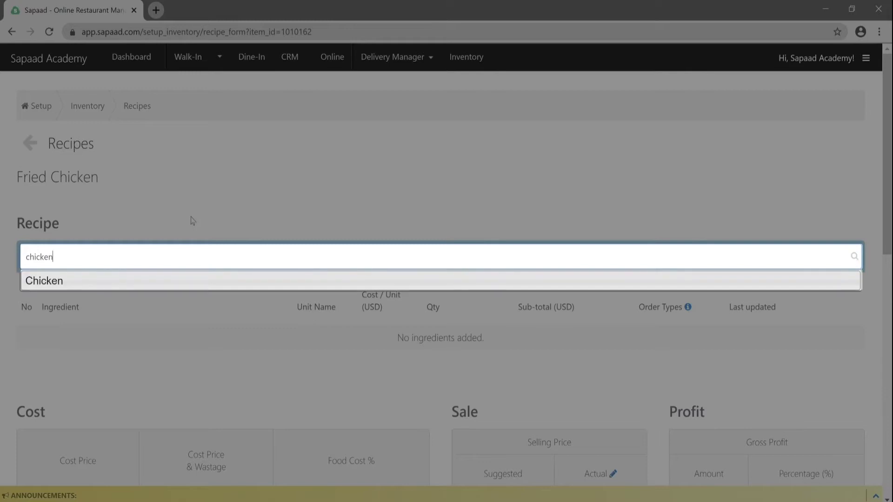
pyautogui.press('Return')
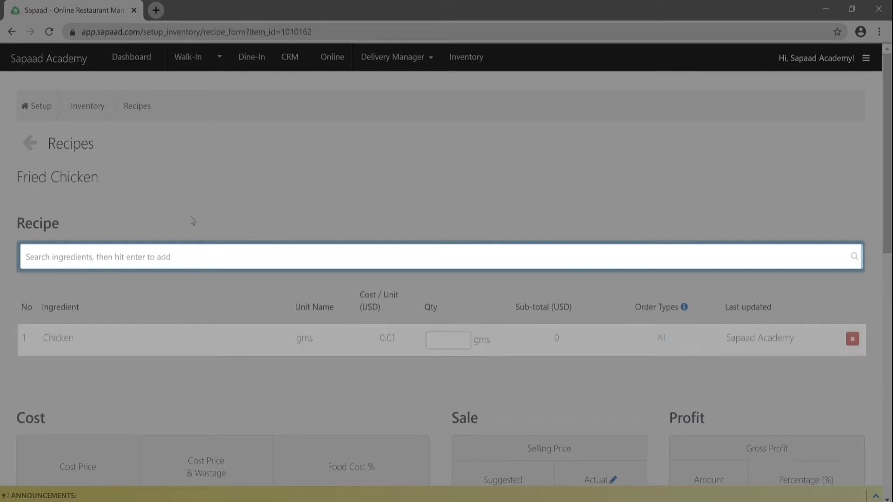
pyautogui.press('Tab')
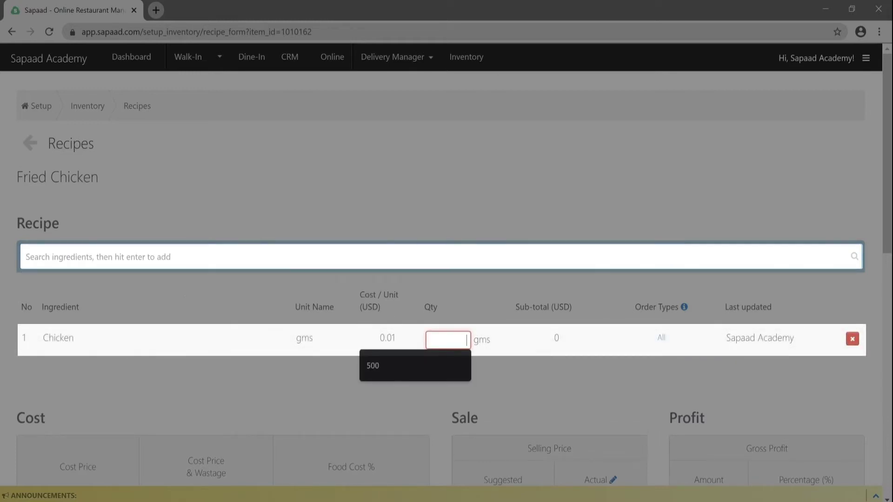
pyautogui.write('500')
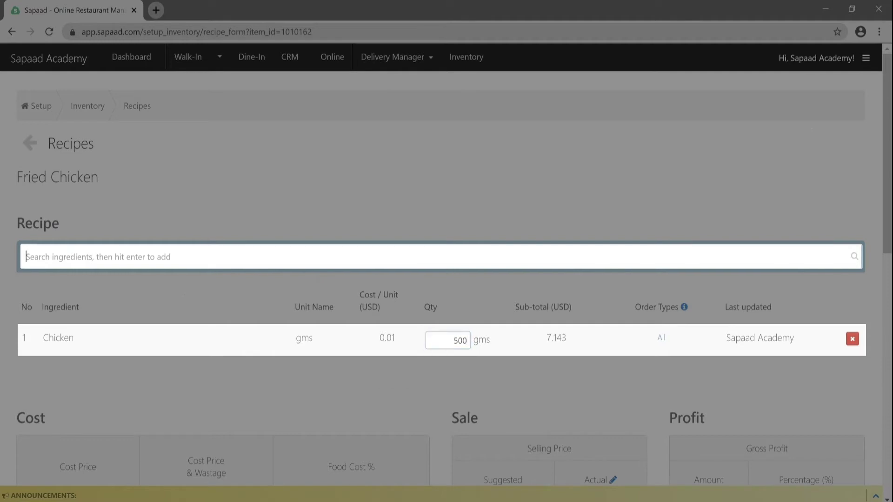
pyautogui.write('buttermilk')
pyautogui.press('Return')
pyautogui.press('Tab')
pyautogui.write('50')
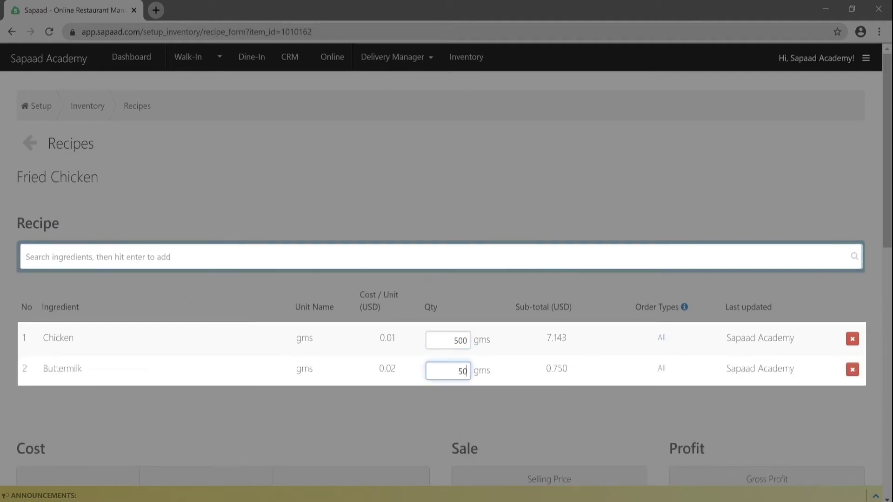
pyautogui.write('cooking oil')
# Add Cooking Oil 400ml, Flour 250g and 1 Brown Paper Bag
pyautogui.press('Return')
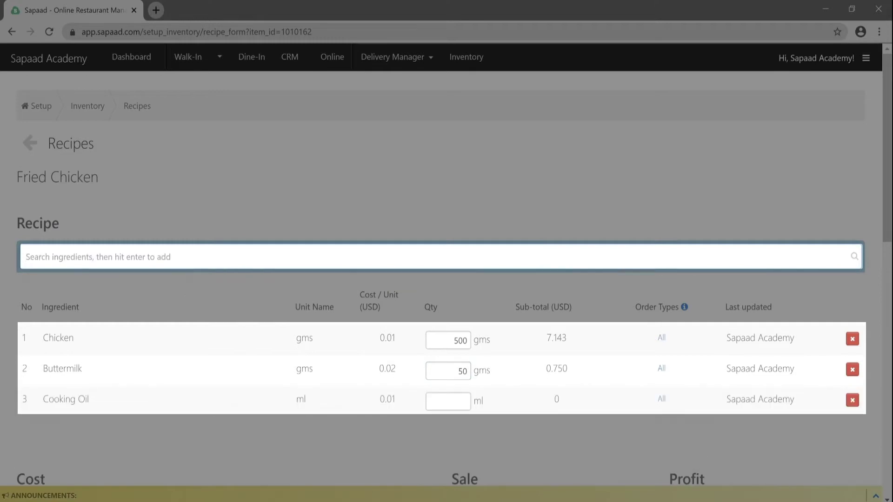
pyautogui.press('Tab')
pyautogui.write('400')
pyautogui.click(442, 257)
pyautogui.write('flour')
pyautogui.press('Return')
pyautogui.press('Tab')
pyautogui.write('2')
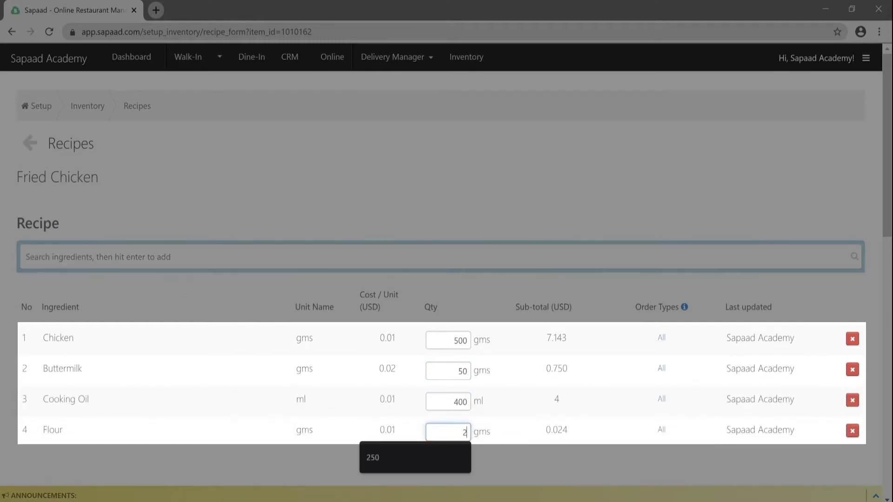
pyautogui.write('50')
pyautogui.click(441, 258)
pyautogui.write('brown paper bag')
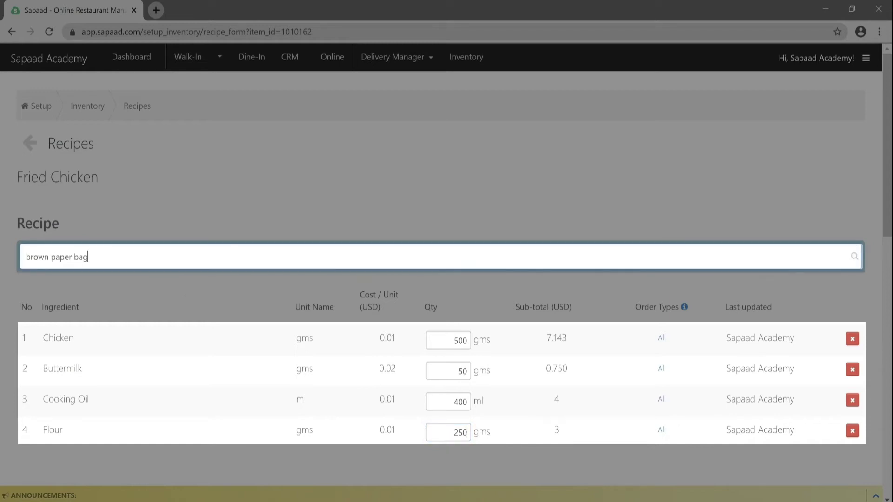
pyautogui.press('Return')
pyautogui.press('Tab')
pyautogui.write('1')
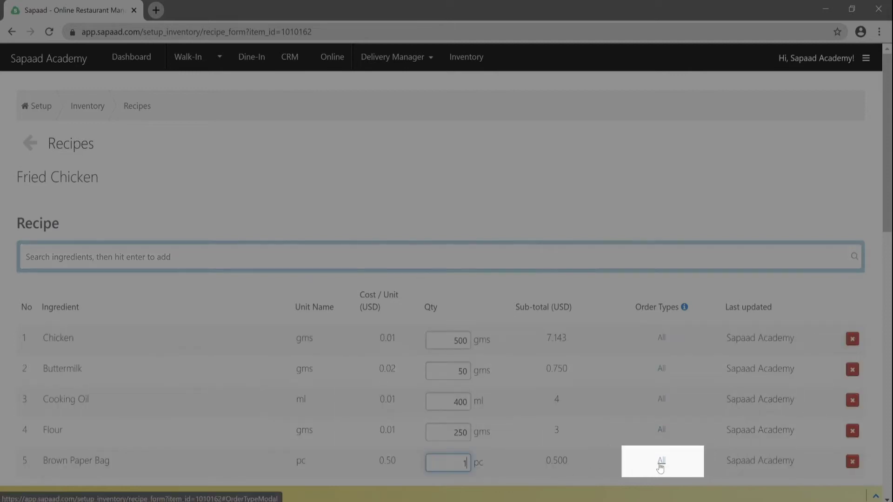
# Remove Walk-In from Brown Paper Bag's order types, keeping Call Center and Online Order
pyautogui.click(660, 462)
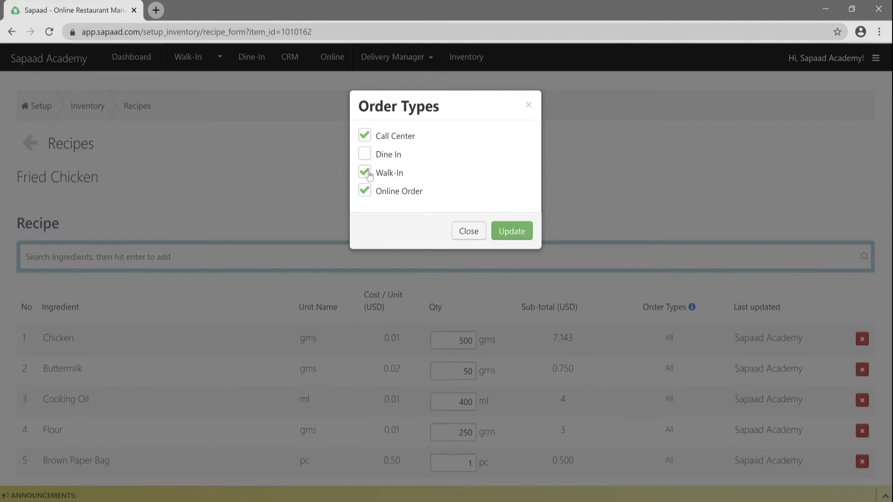
pyautogui.click(512, 231)
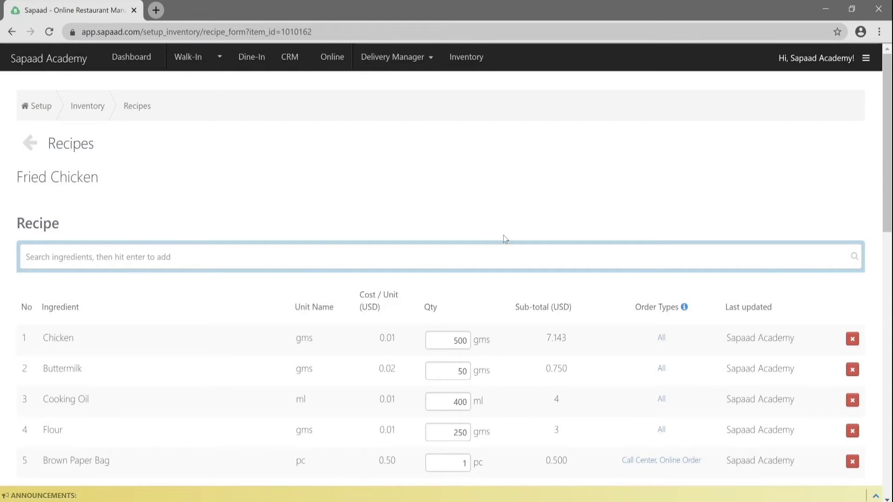
pyautogui.scroll(-3, 503, 236)
pyautogui.scroll(-4, 503, 235)
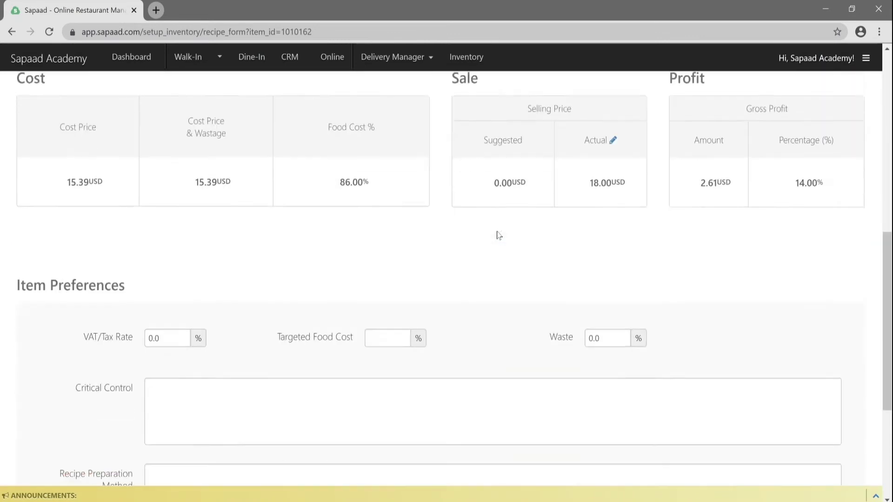
pyautogui.scroll(-2, 499, 235)
pyautogui.scroll(-2, 498, 235)
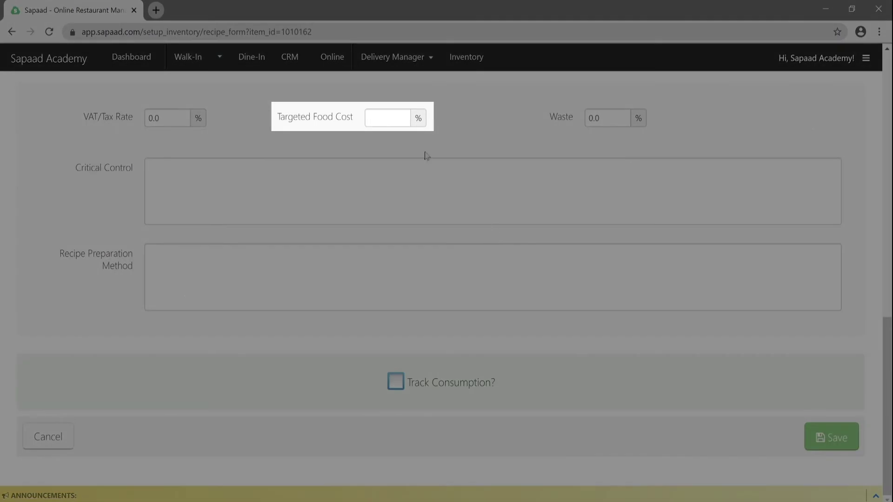
# Enter 30% targeted food cost and the cook-within-1-hour-of-fridge-removal critical control
pyautogui.press('Tab')
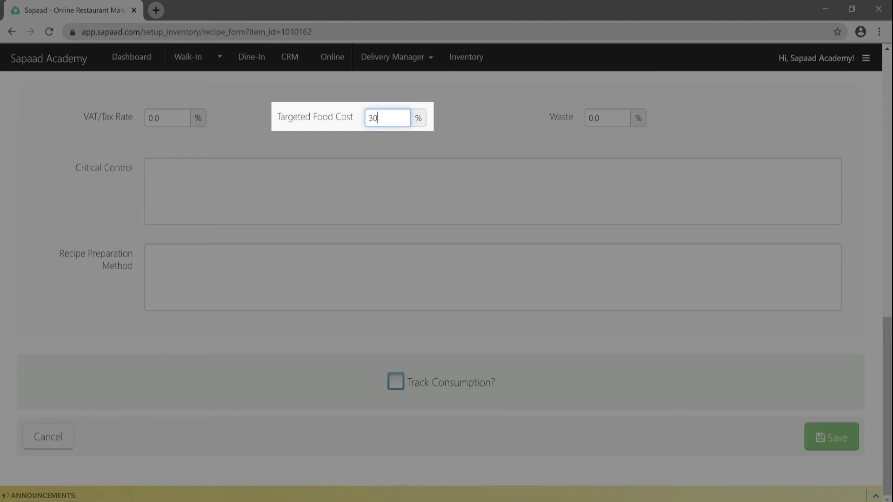
pyautogui.press('Tab')
pyautogui.write('Coo')
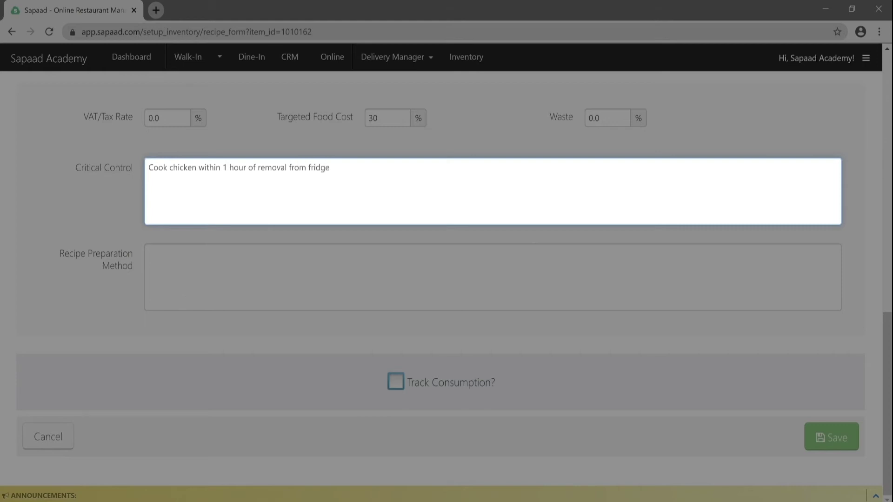
# Paste the four preparation steps, enable Track Consumption? and save Fried Chicken
pyautogui.press('Tab')
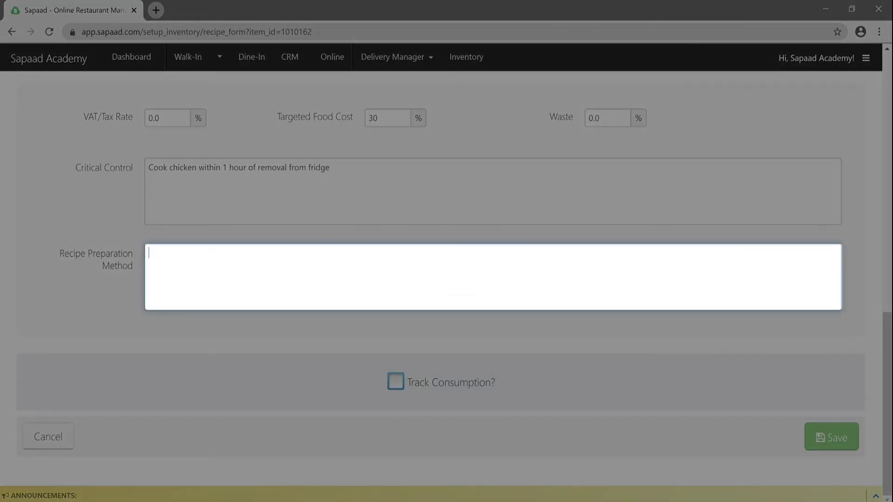
pyautogui.write('1.\tMarinate chicken in buttermilk and refrigerate for 12 hours. 2.\tDredge chicken in flour and shake off excess. 3.\tHeat oil in a pan. 4.\tPlace chicken in oil and cook until golden brown.')
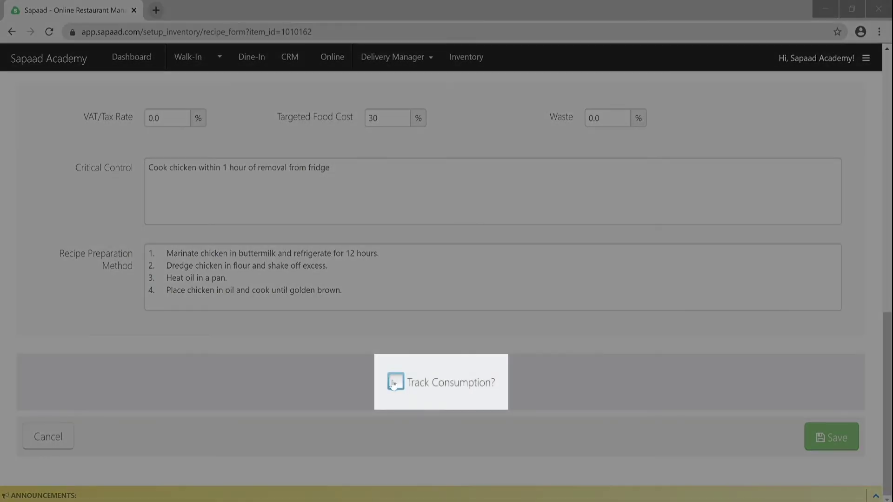
pyautogui.click(396, 383)
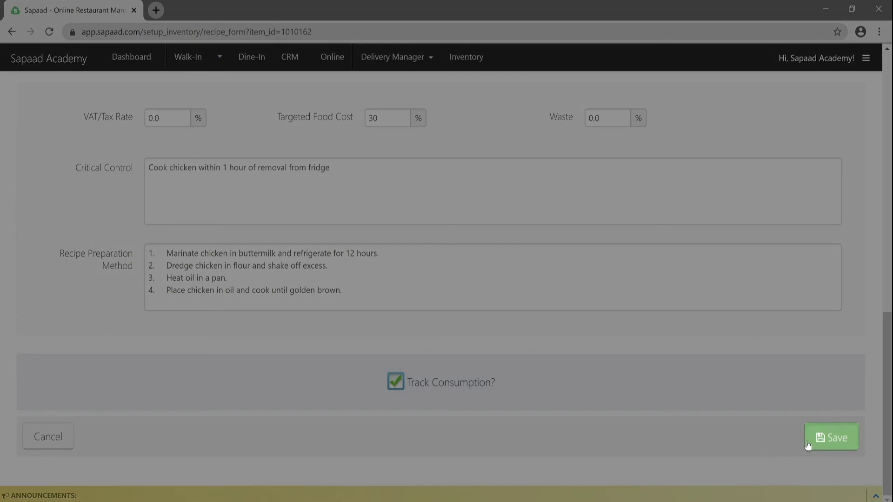
pyautogui.click(807, 445)
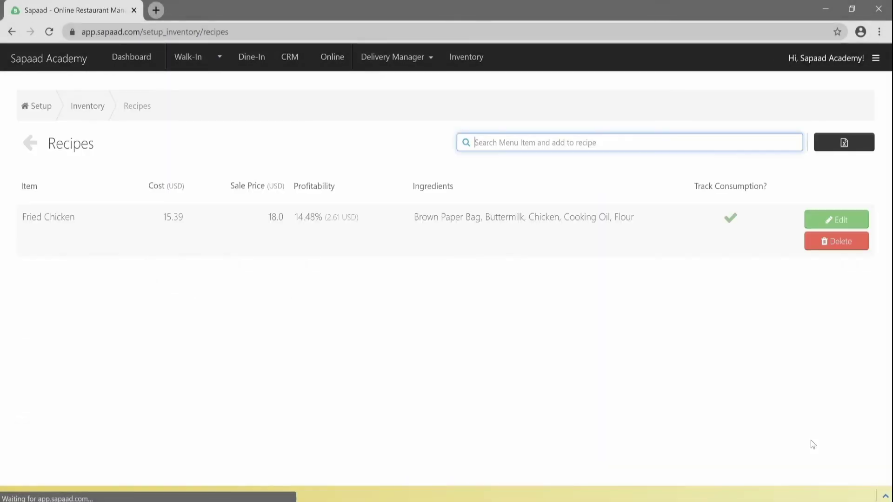